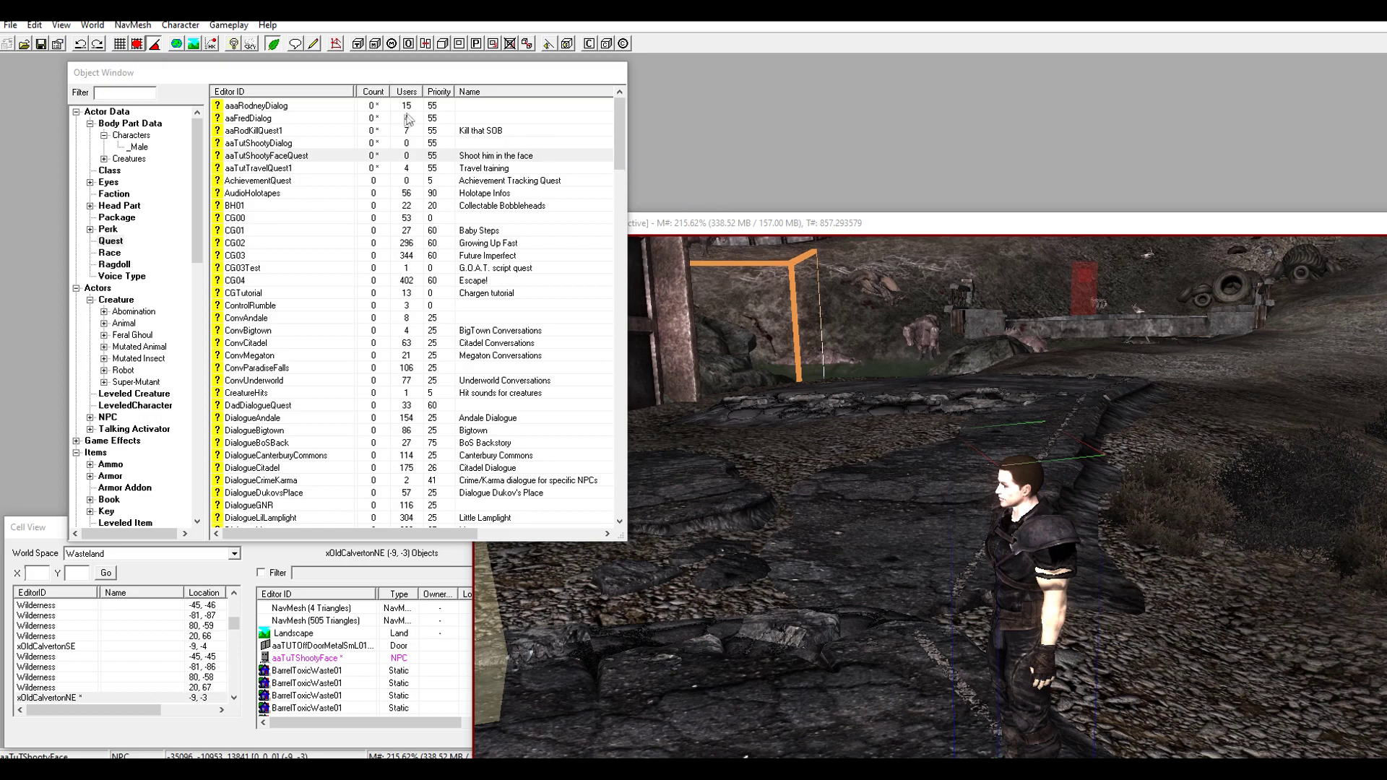
Review the result scripts of aaTutShootyFaceQuest's stages 10 and 20, then close the quest.
{"action": "left_click", "coordinate": [302, 159]}
{"action": "double_click", "coordinate": [302, 158]}
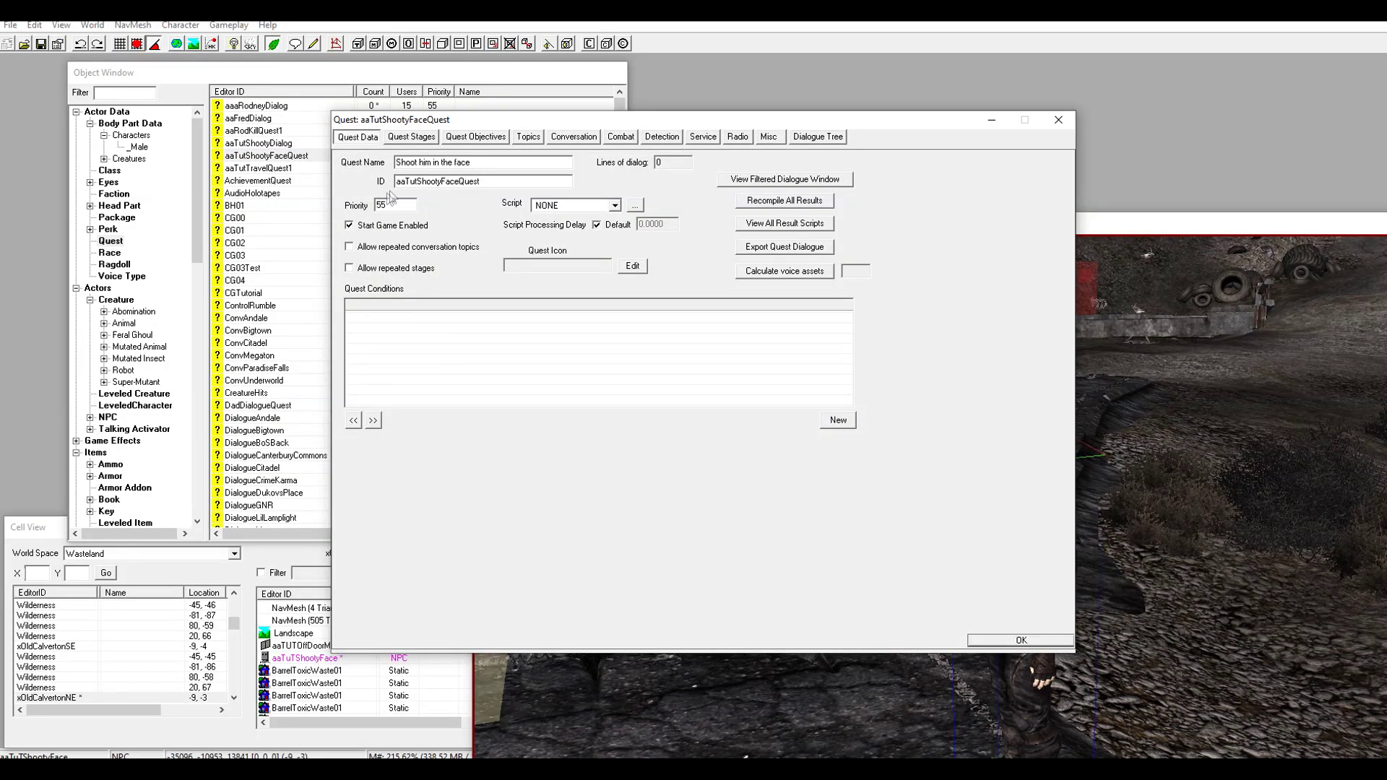
{"action": "left_click", "coordinate": [411, 137]}
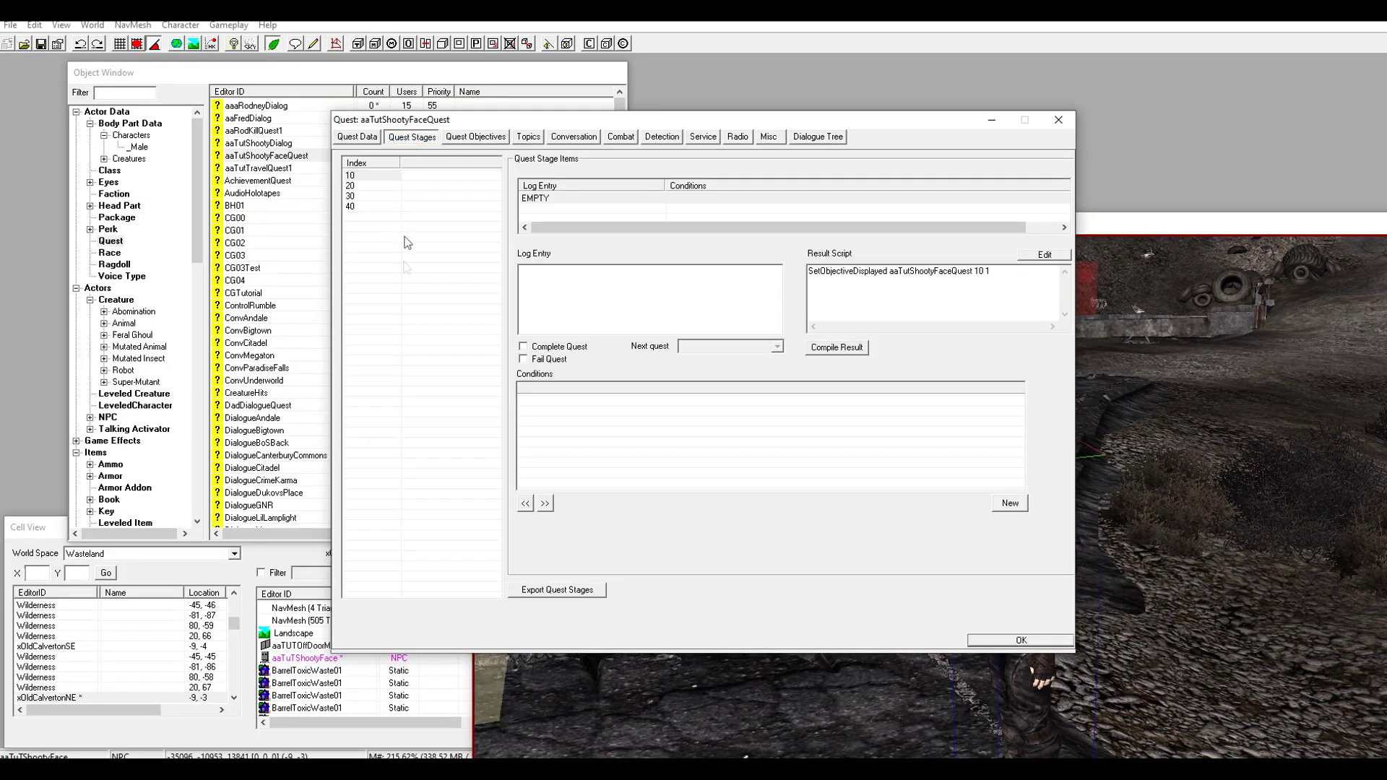
{"action": "left_click", "coordinate": [365, 177]}
{"action": "left_click", "coordinate": [359, 186]}
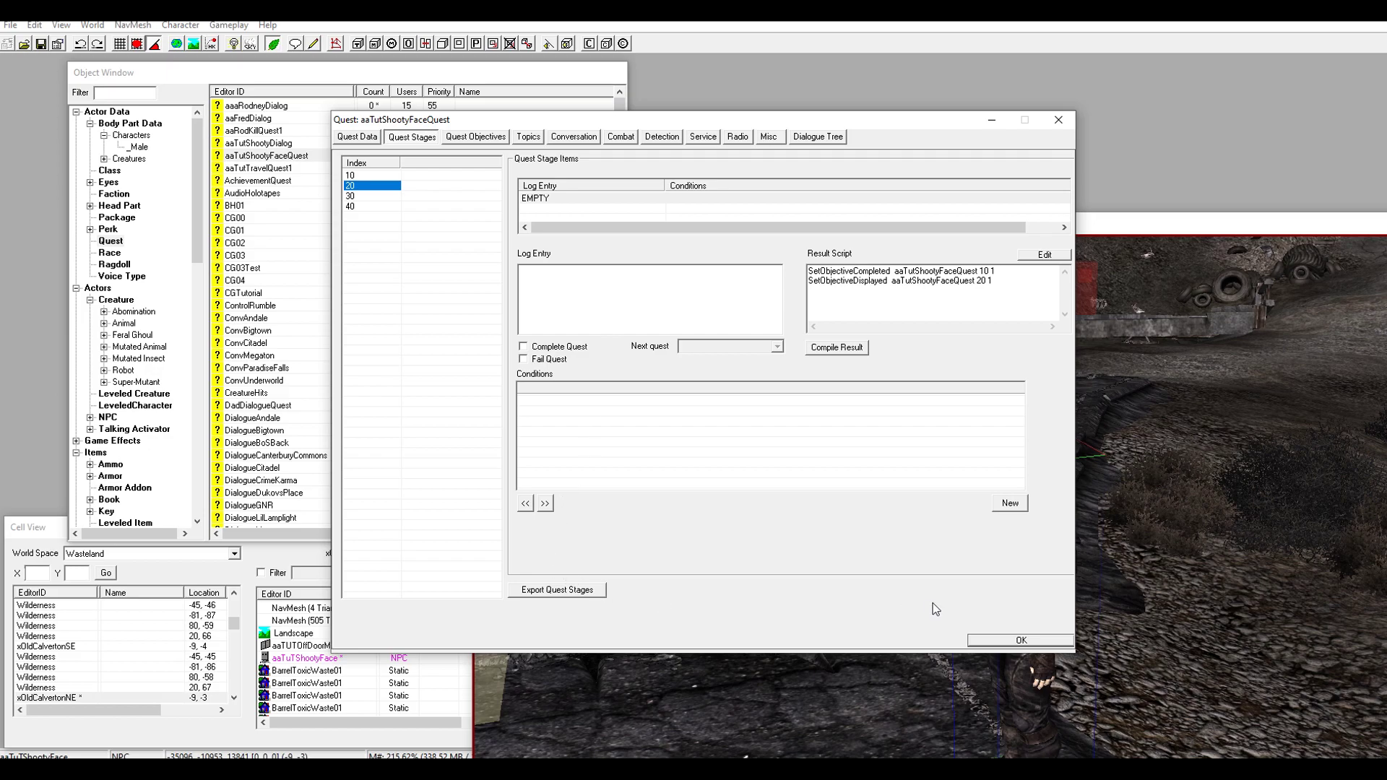
{"action": "left_click", "coordinate": [1013, 641]}
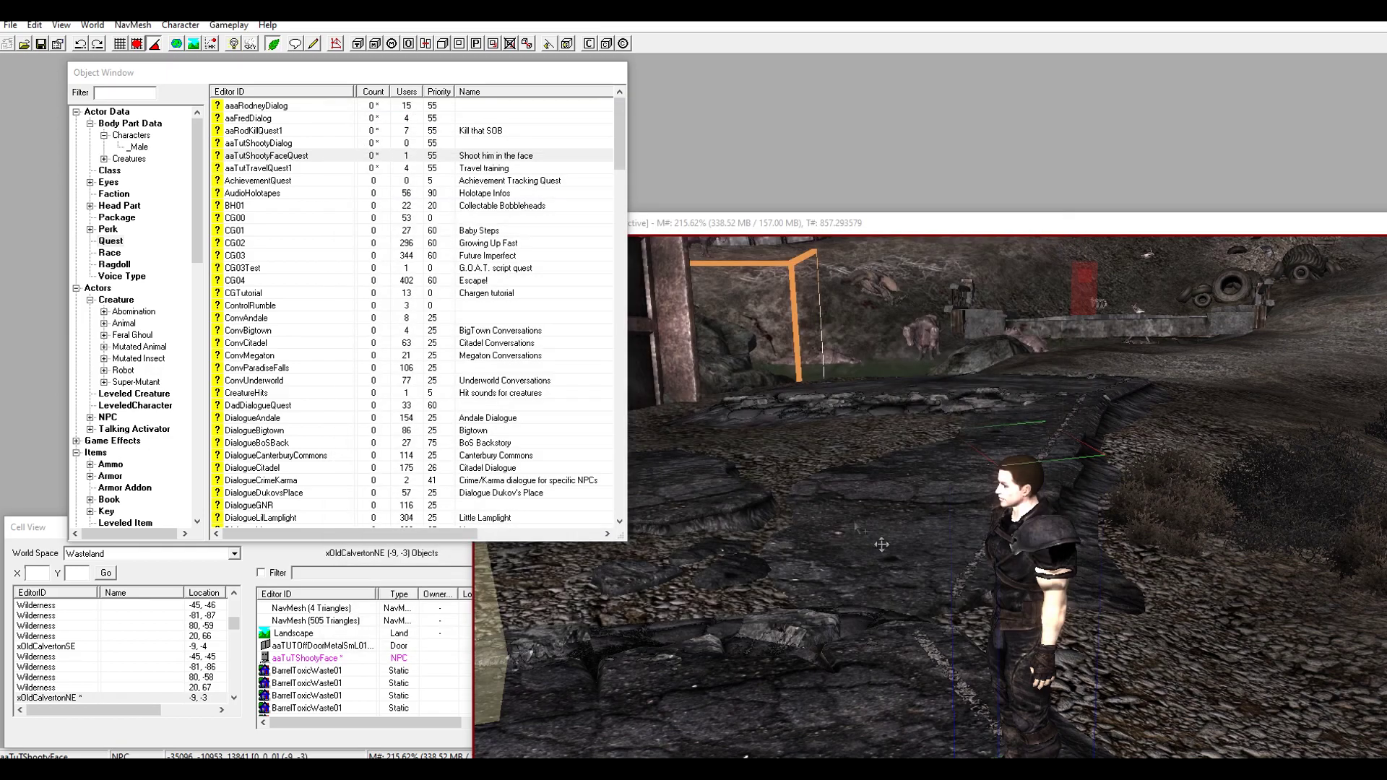
Open aaTutShootyDialog's topics and view the aaShhotShootMe and aaShootywhatDoYouNeed responses.
{"action": "double_click", "coordinate": [272, 144]}
{"action": "left_click", "coordinate": [524, 145]}
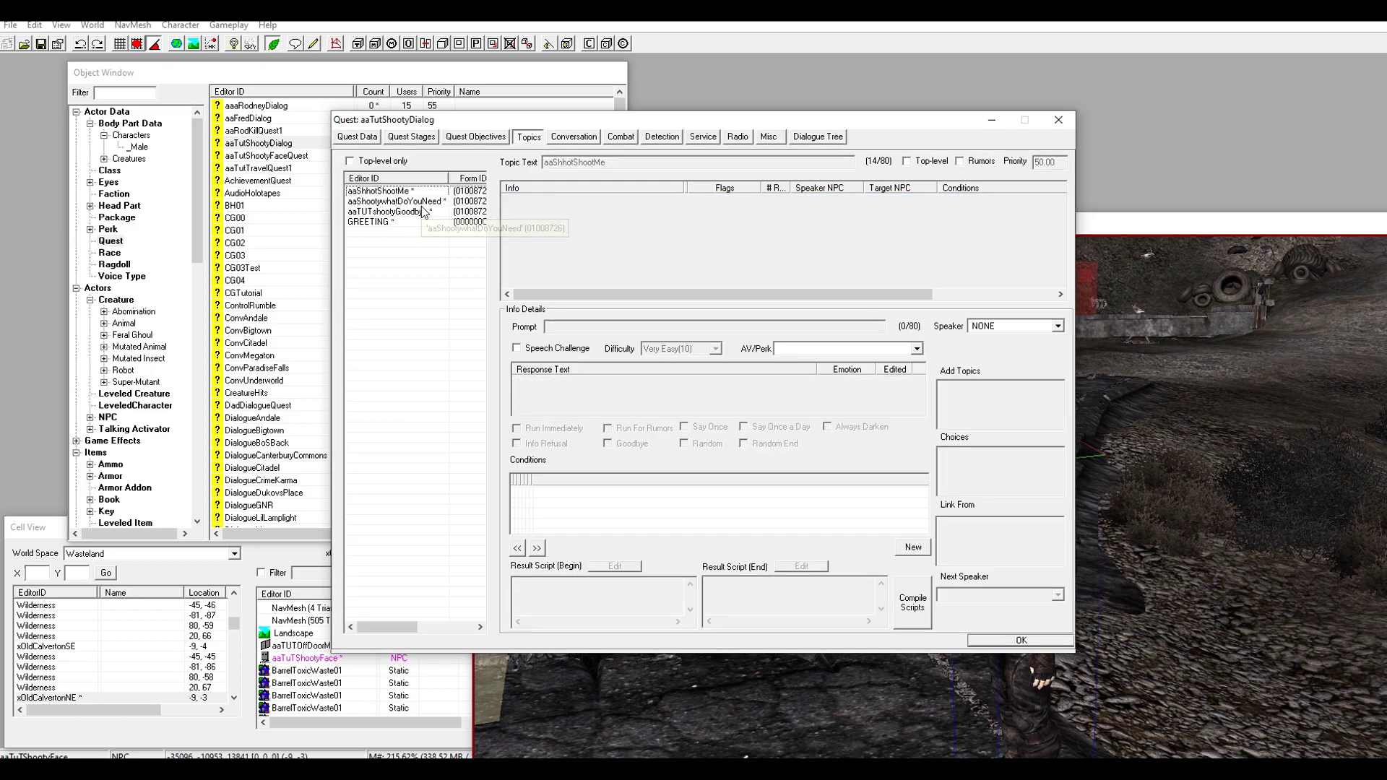
{"action": "left_click", "coordinate": [403, 191]}
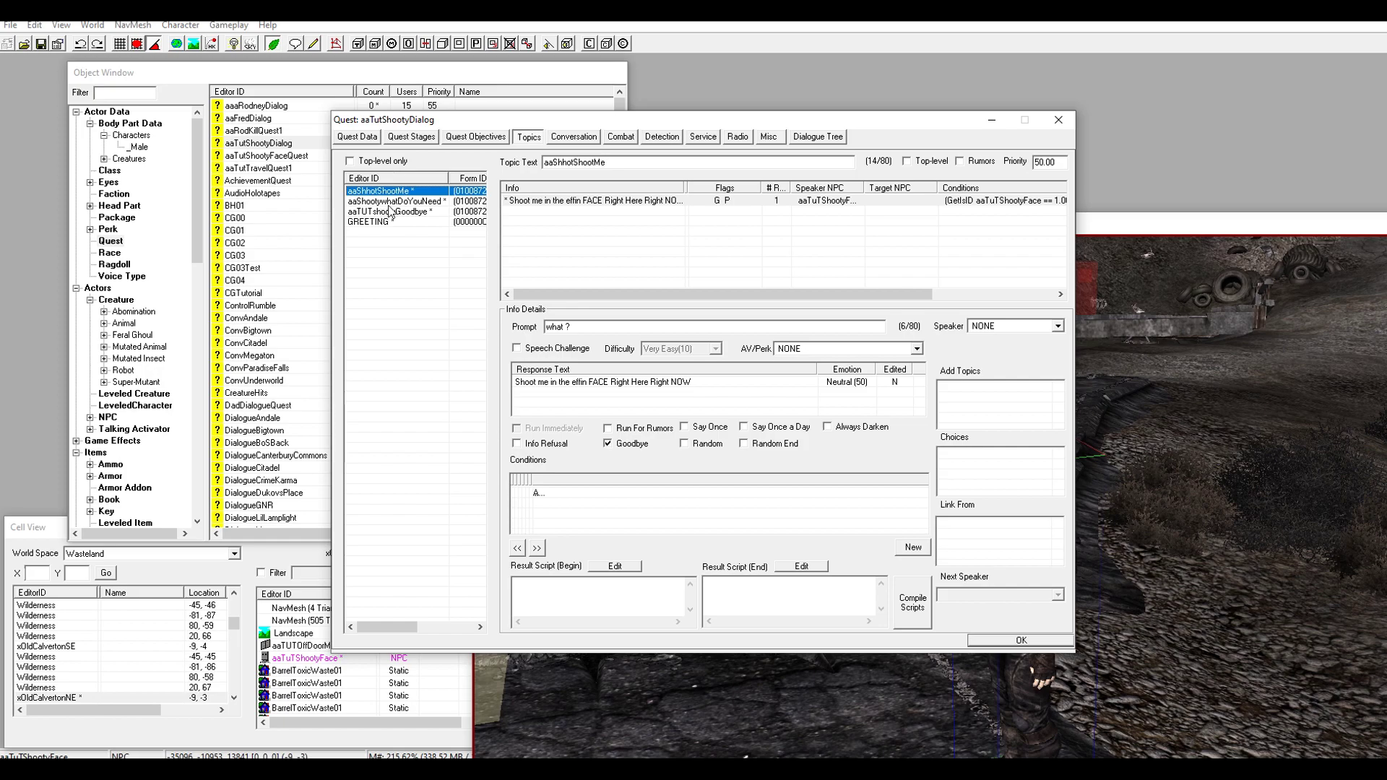
{"action": "left_click", "coordinate": [409, 235]}
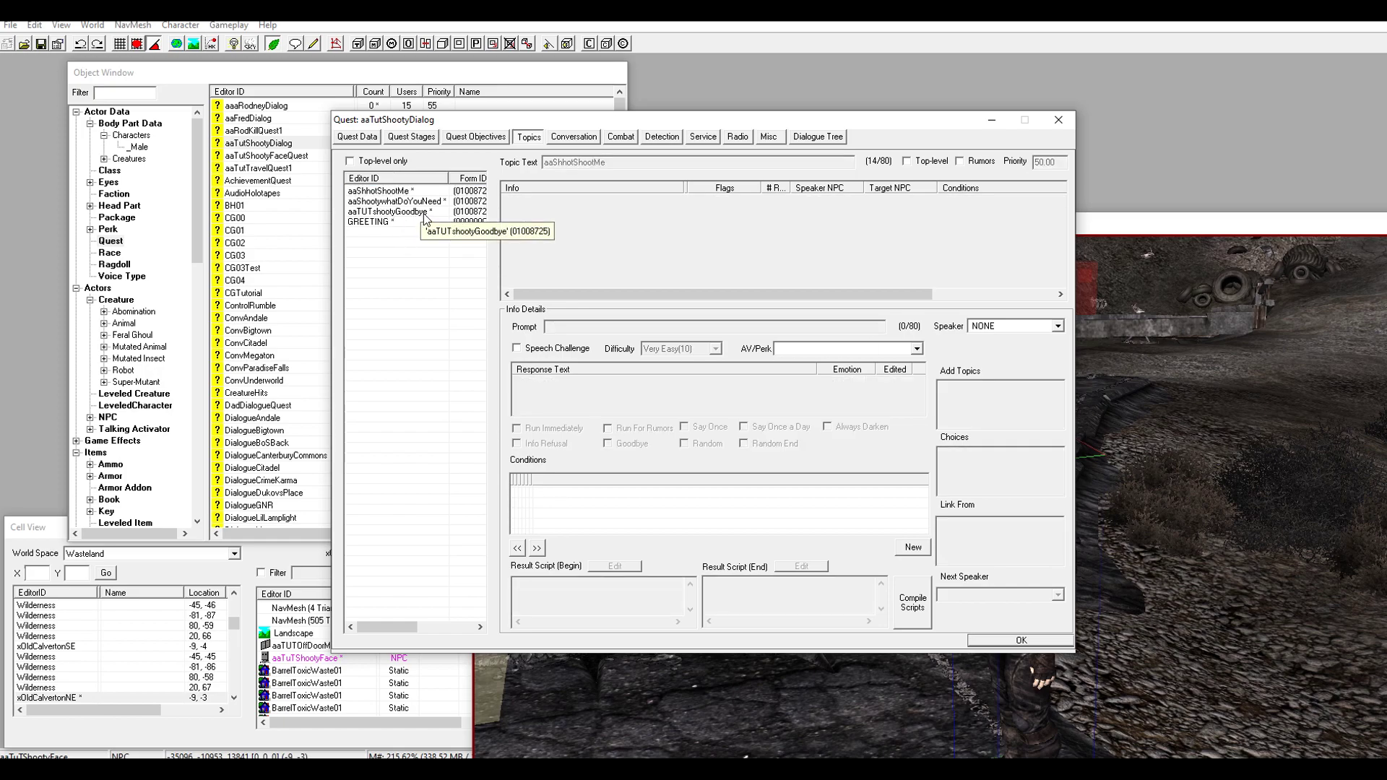
{"action": "left_click", "coordinate": [429, 203]}
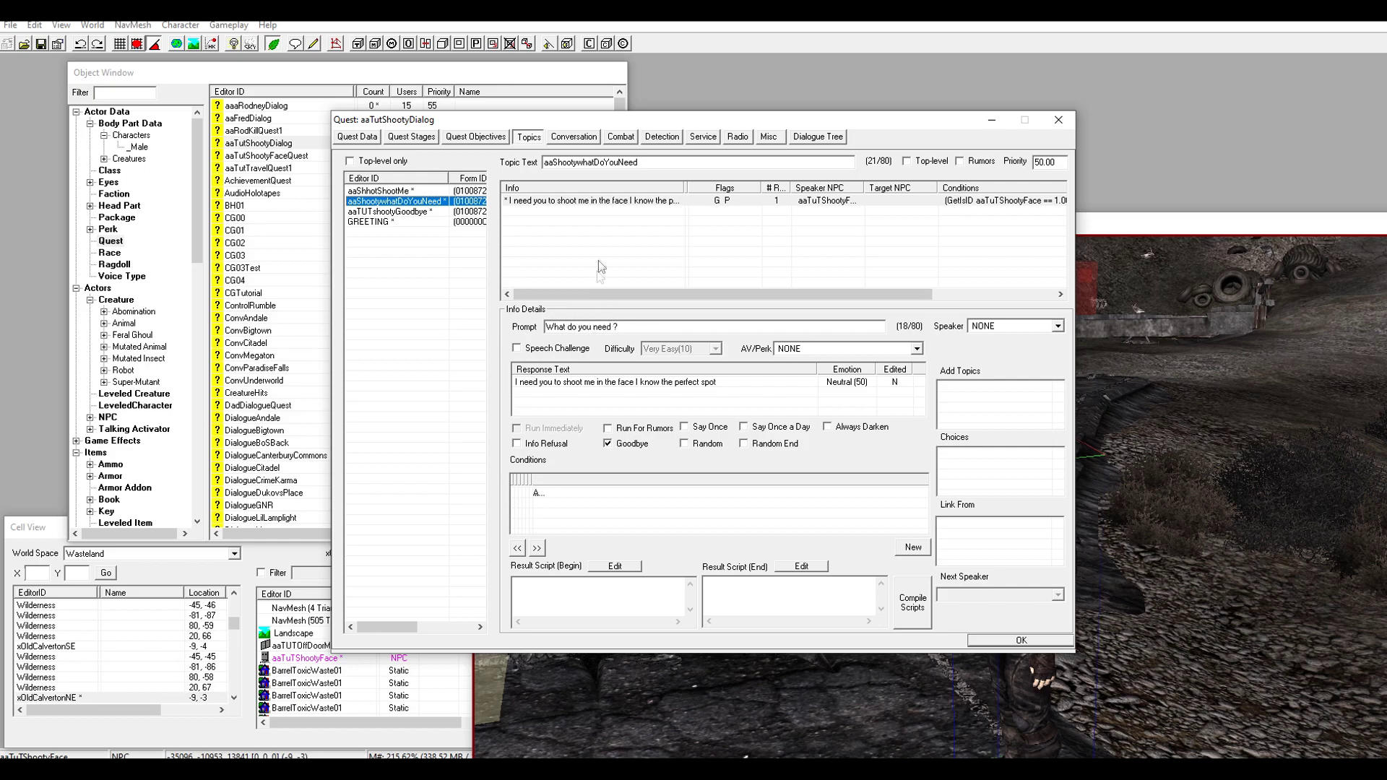
Load the aaShhotShootMe 'Shoot me in the effin FACE' response details and shift the window right.
{"action": "double_click", "coordinate": [581, 208]}
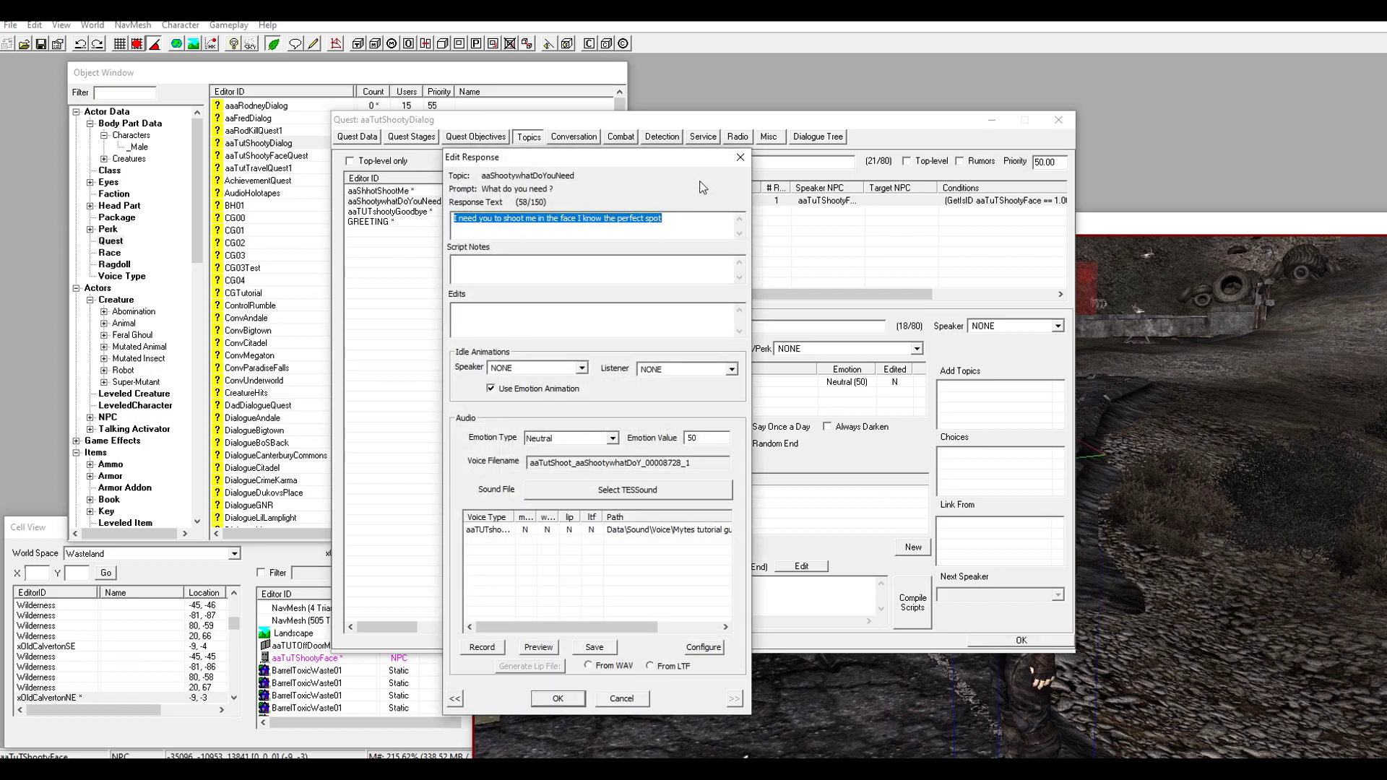
{"action": "left_click", "coordinate": [740, 157]}
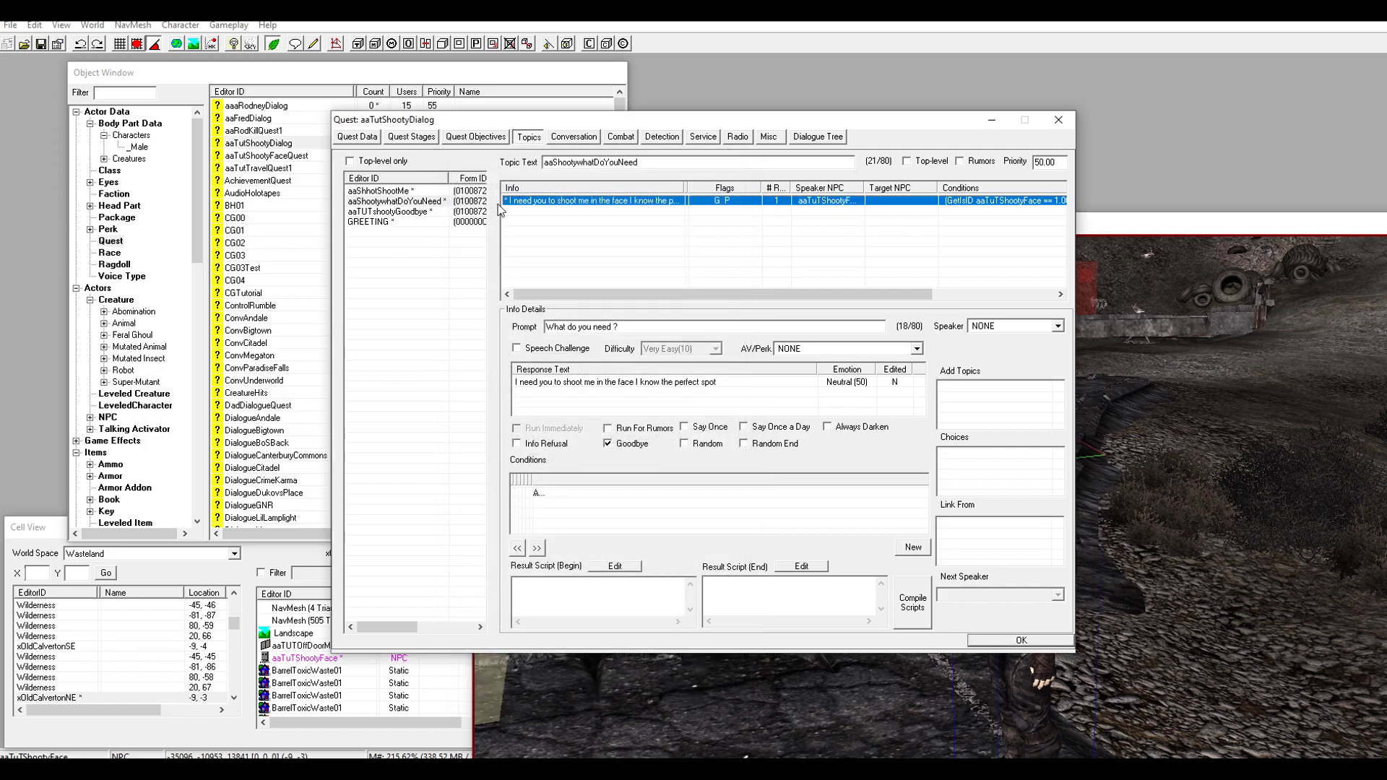
{"action": "left_click", "coordinate": [404, 211]}
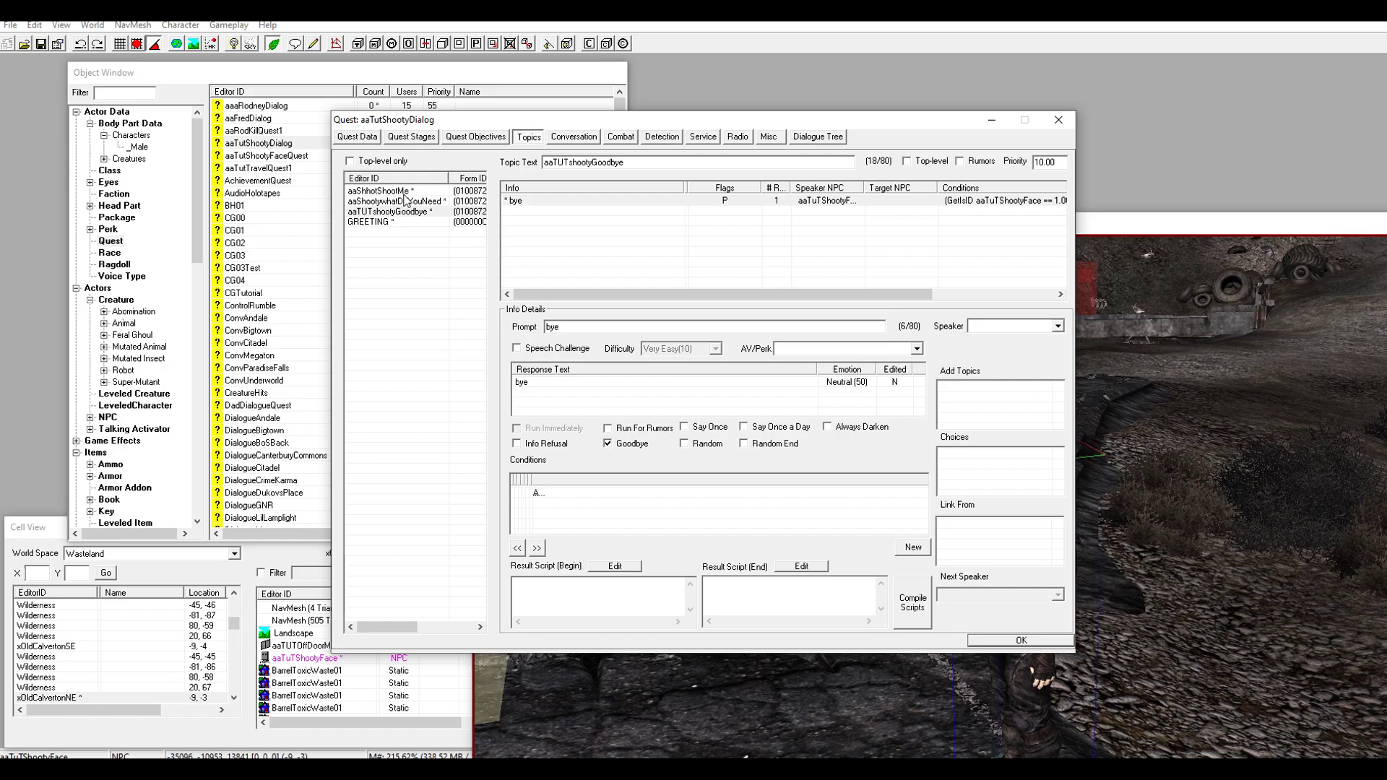
{"action": "left_click", "coordinate": [397, 191]}
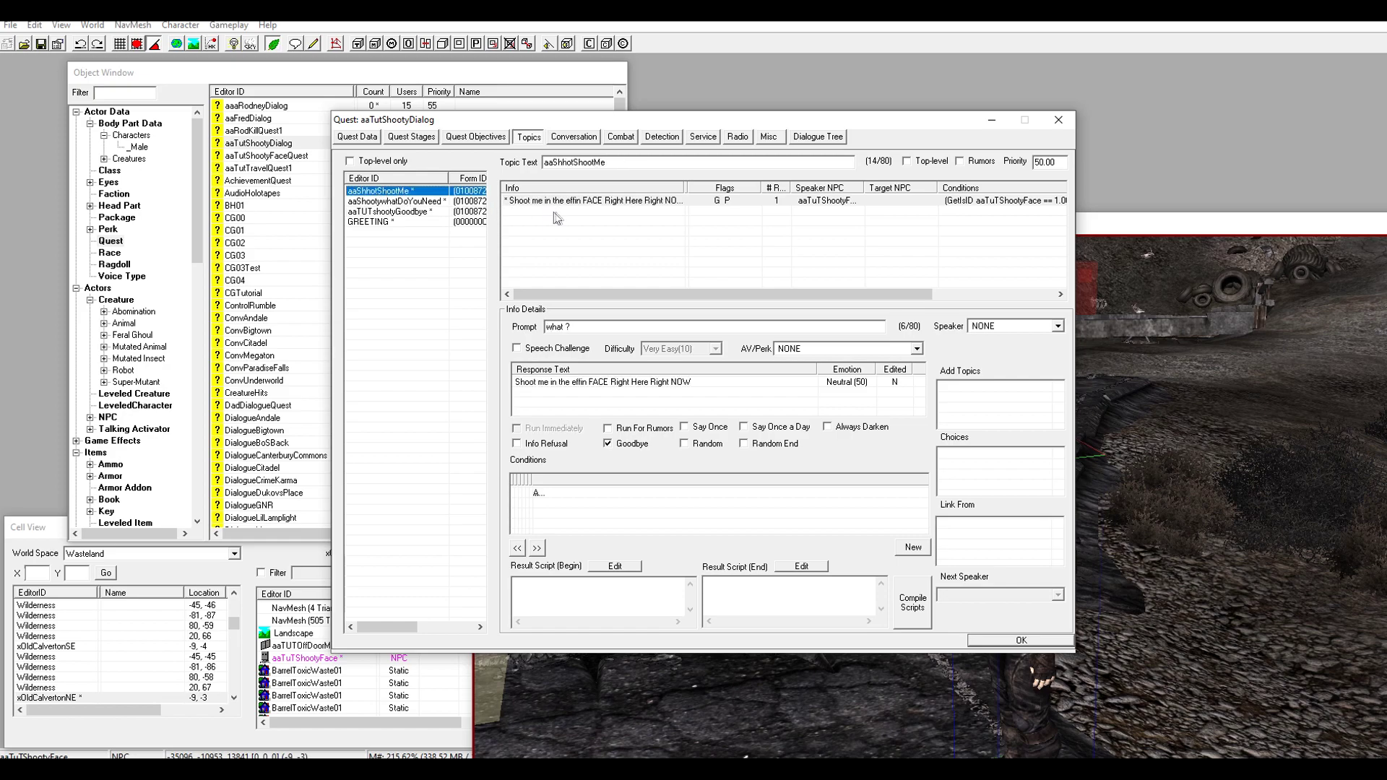
{"action": "left_click", "coordinate": [615, 211]}
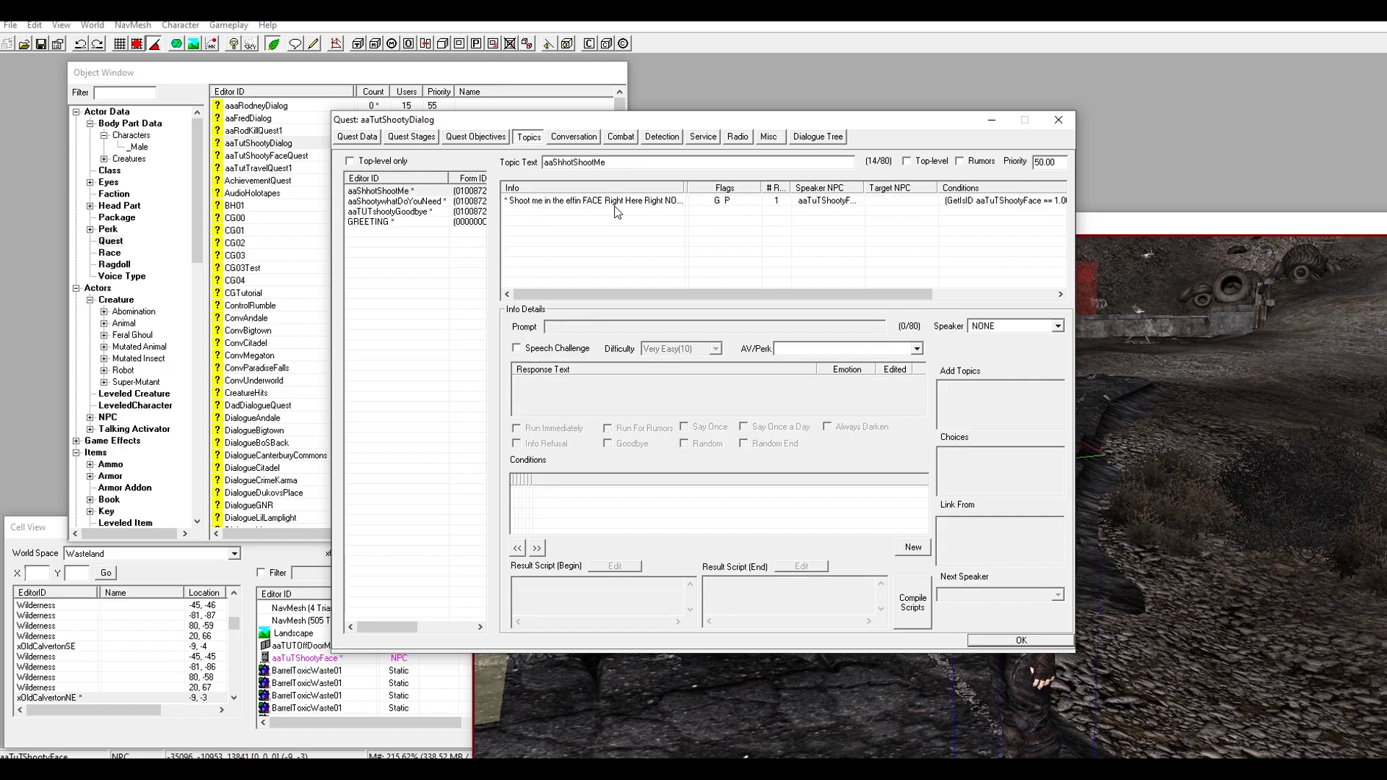
{"action": "left_click", "coordinate": [581, 206]}
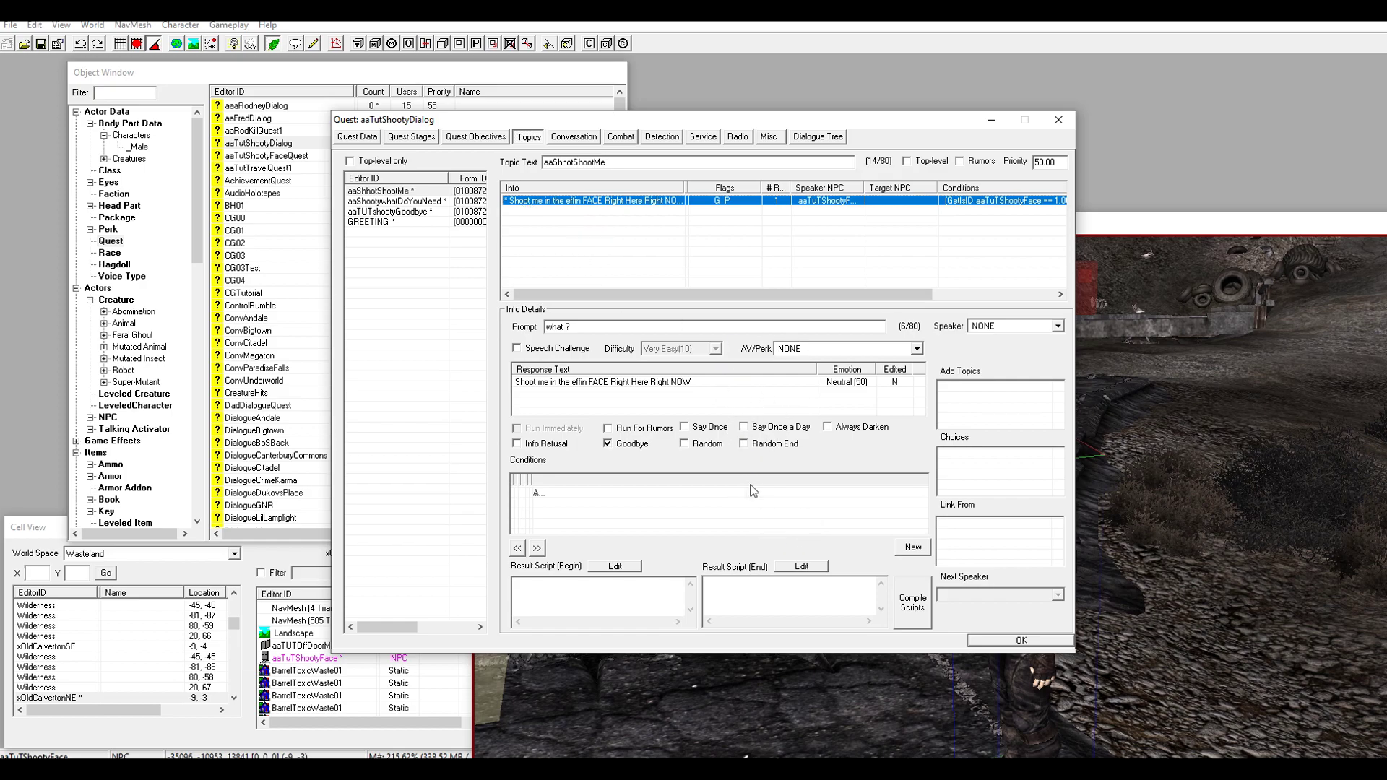
{"action": "left_click_drag", "start_coordinate": [534, 121], "coordinate": [618, 124]}
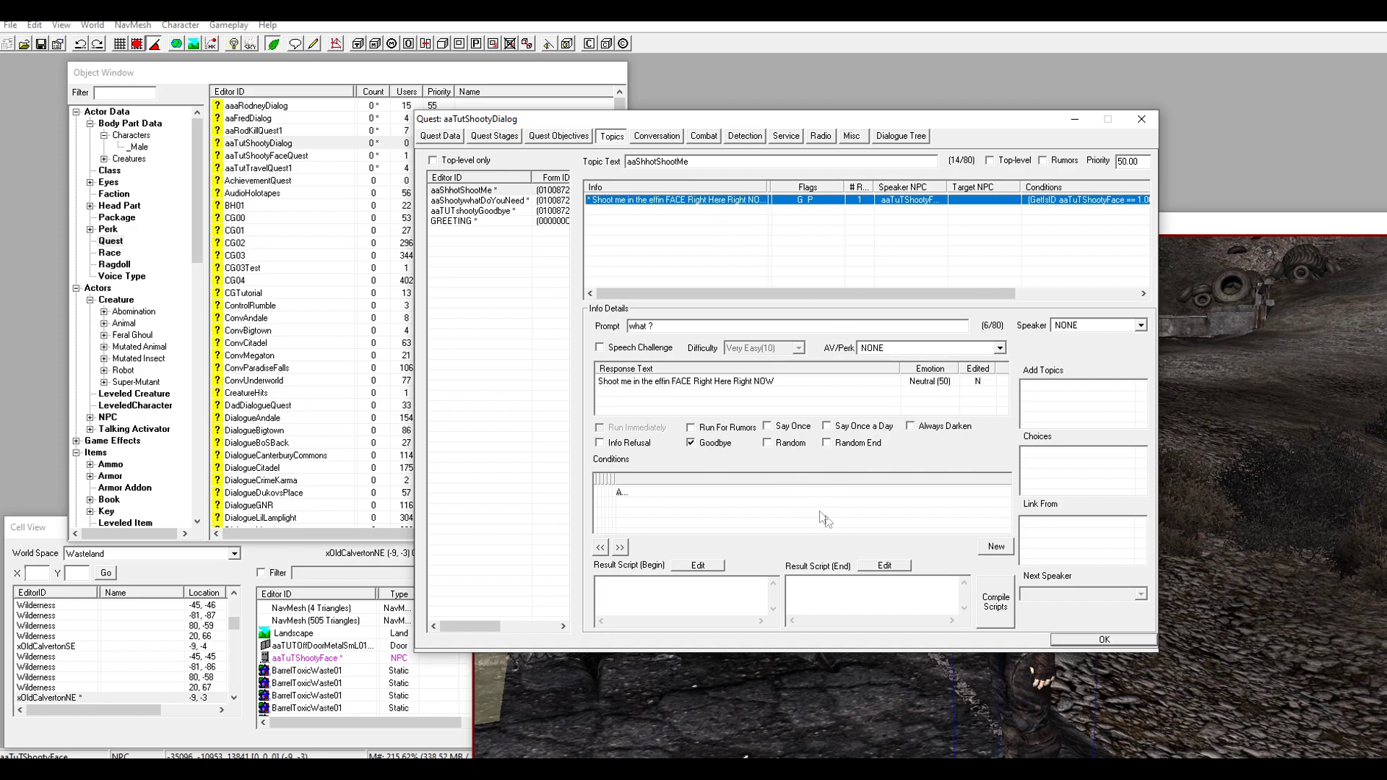
Reopen aaTutShootyFaceQuest and check stage 20's result script.
{"action": "double_click", "coordinate": [260, 157]}
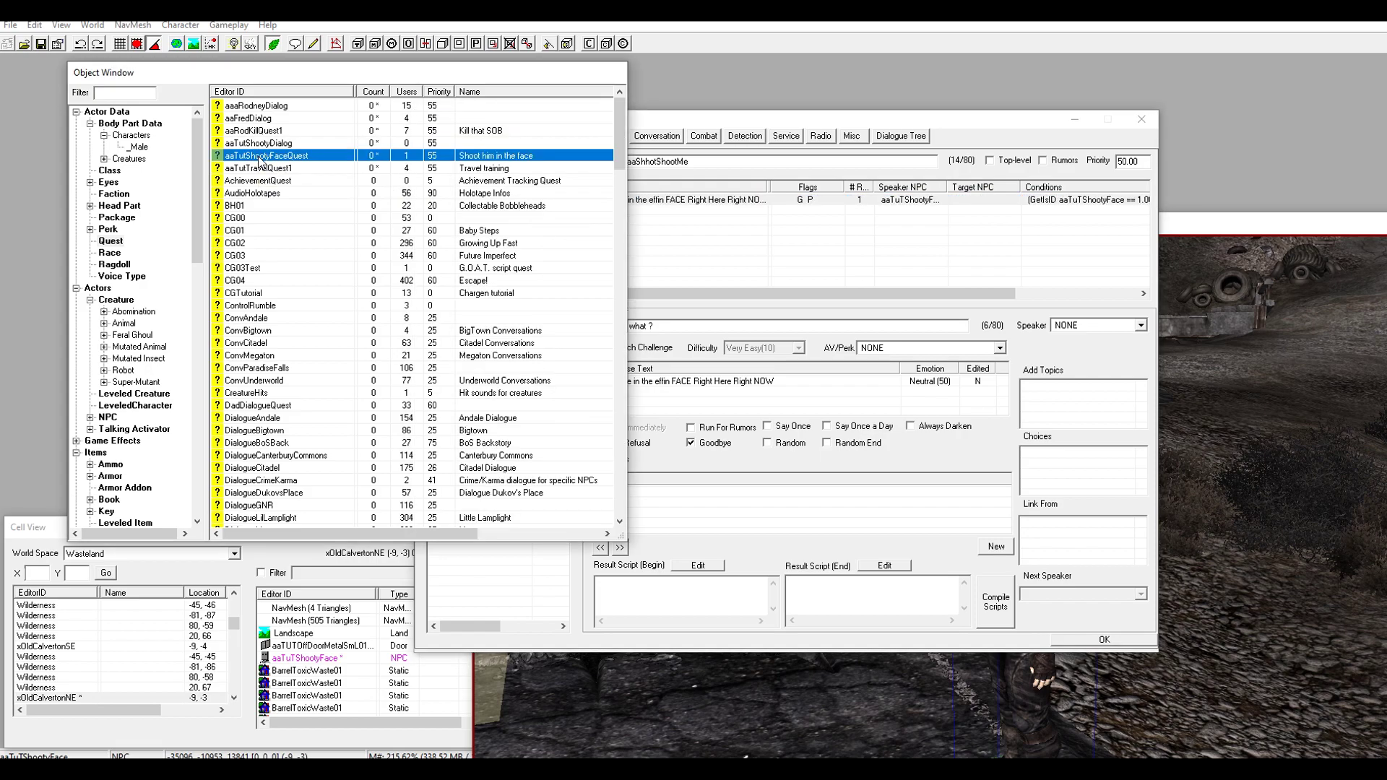
{"action": "left_click", "coordinate": [411, 136]}
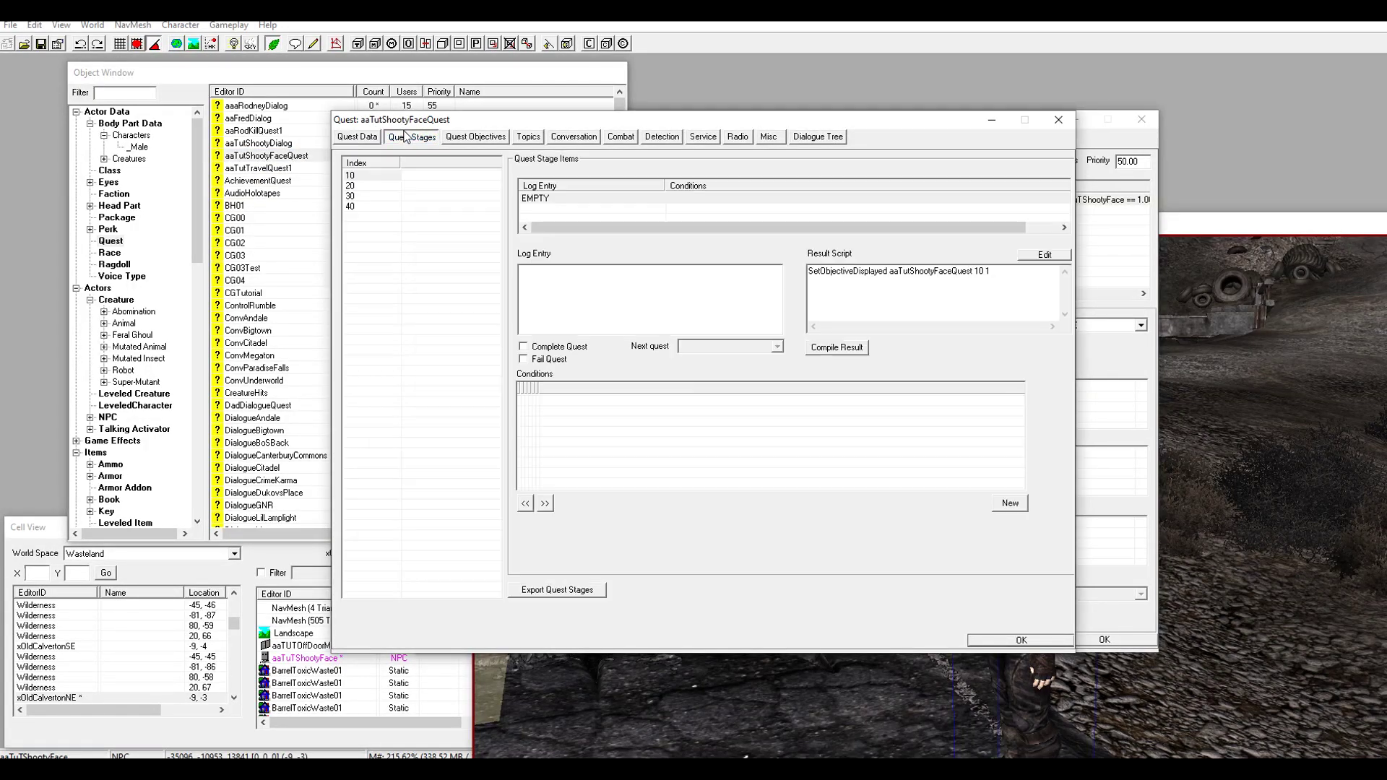
{"action": "left_click", "coordinate": [359, 186]}
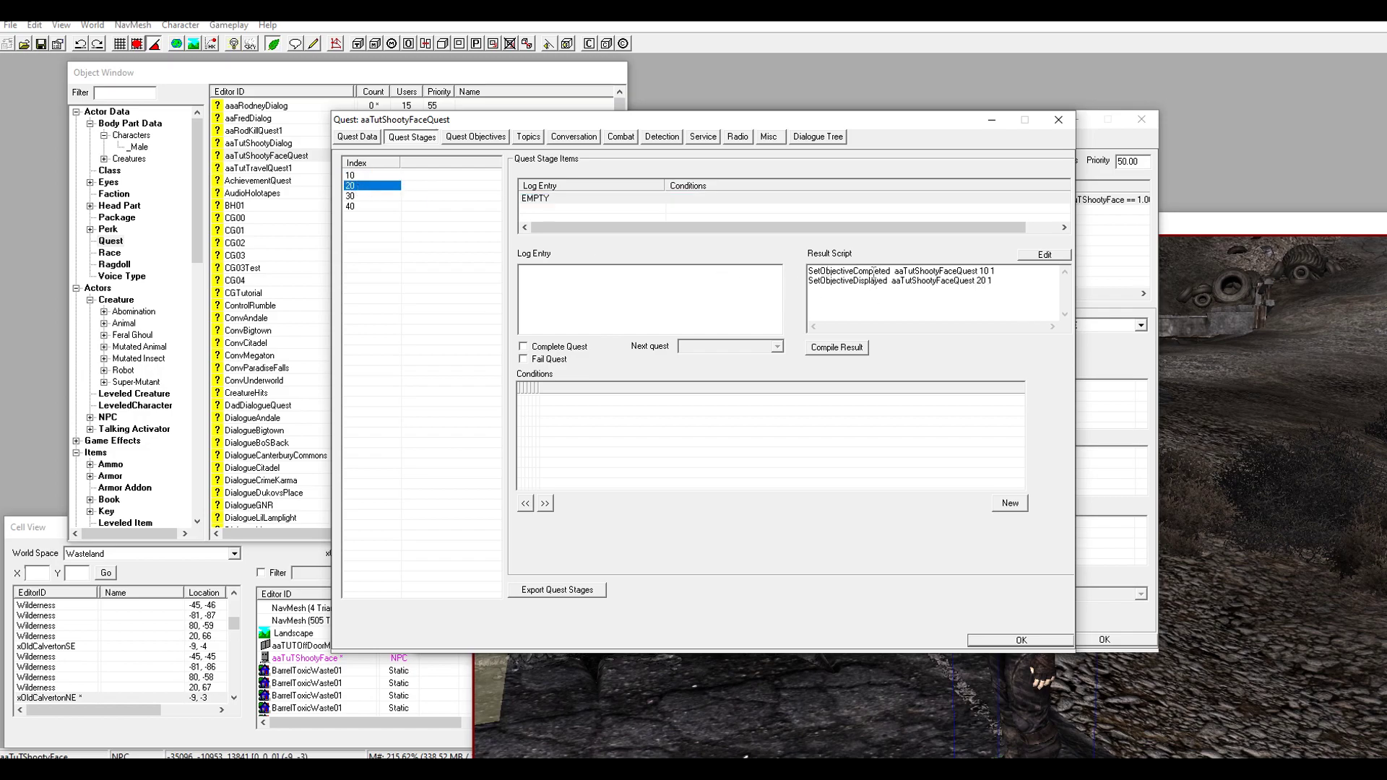
{"action": "left_click", "coordinate": [357, 136]}
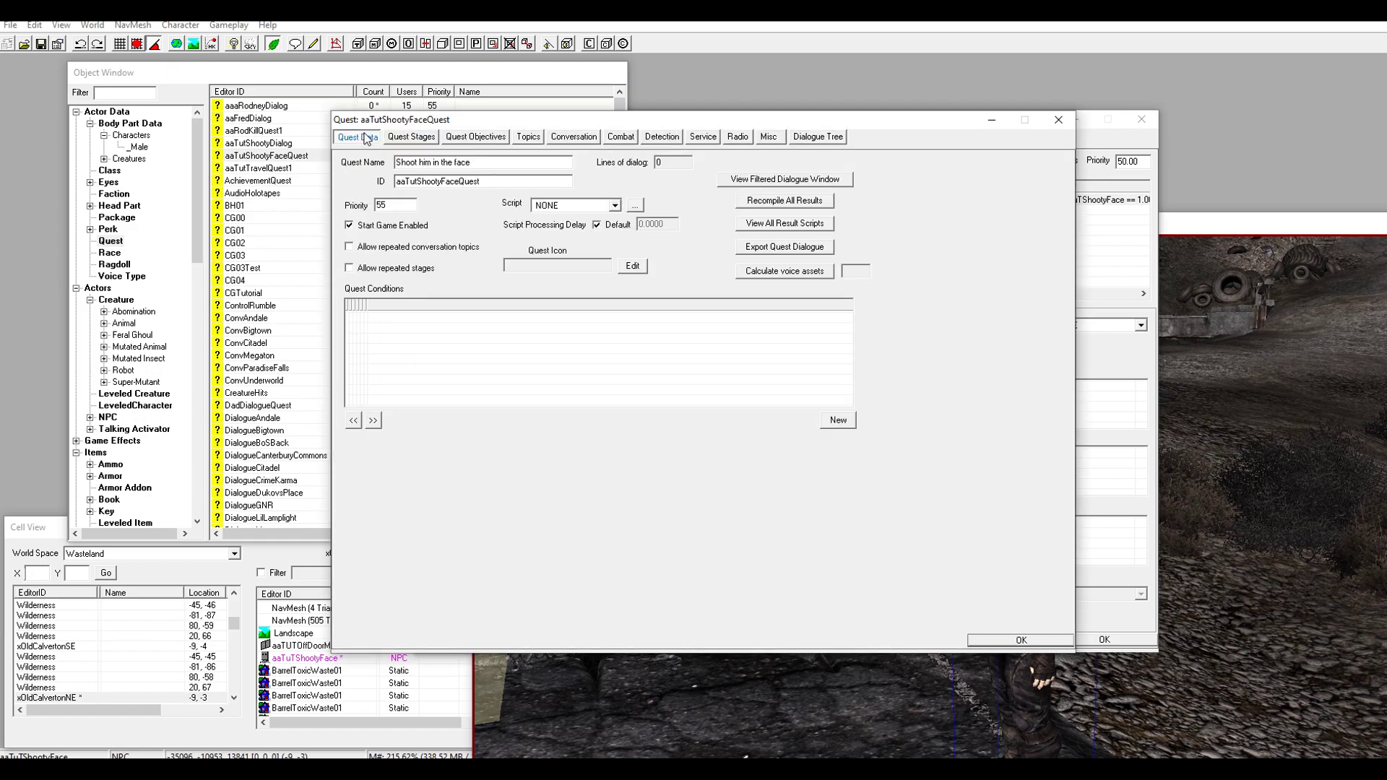
Copy the aaTutShootyFaceQuest ID from Quest Data and close the quest window.
{"action": "double_click", "coordinate": [422, 182]}
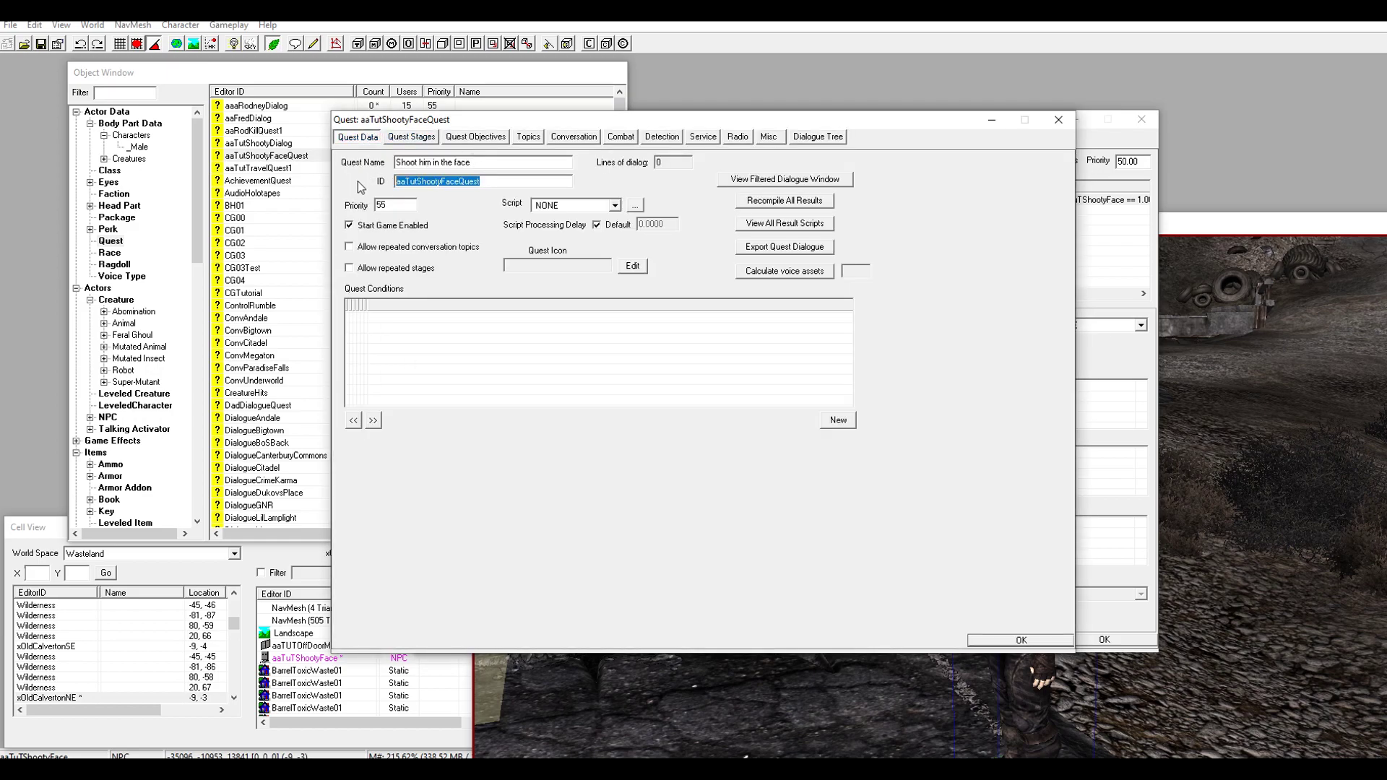
{"action": "right_click", "coordinate": [422, 186]}
{"action": "left_click", "coordinate": [447, 232]}
{"action": "left_click", "coordinate": [1058, 119]}
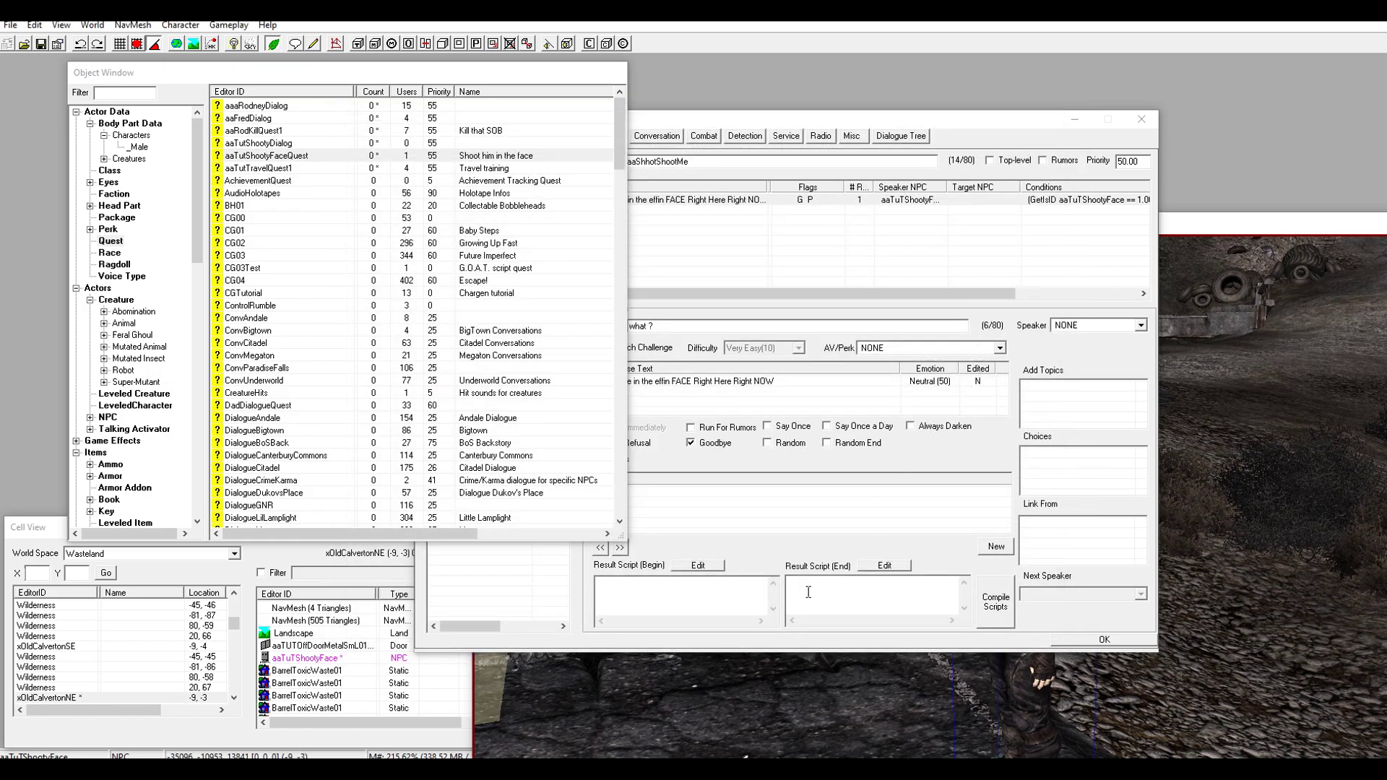
Paste aaTutShootyFaceQuest into the end result script and prefix it with SetStage.
{"action": "left_click", "coordinate": [809, 588]}
{"action": "right_click", "coordinate": [821, 601]}
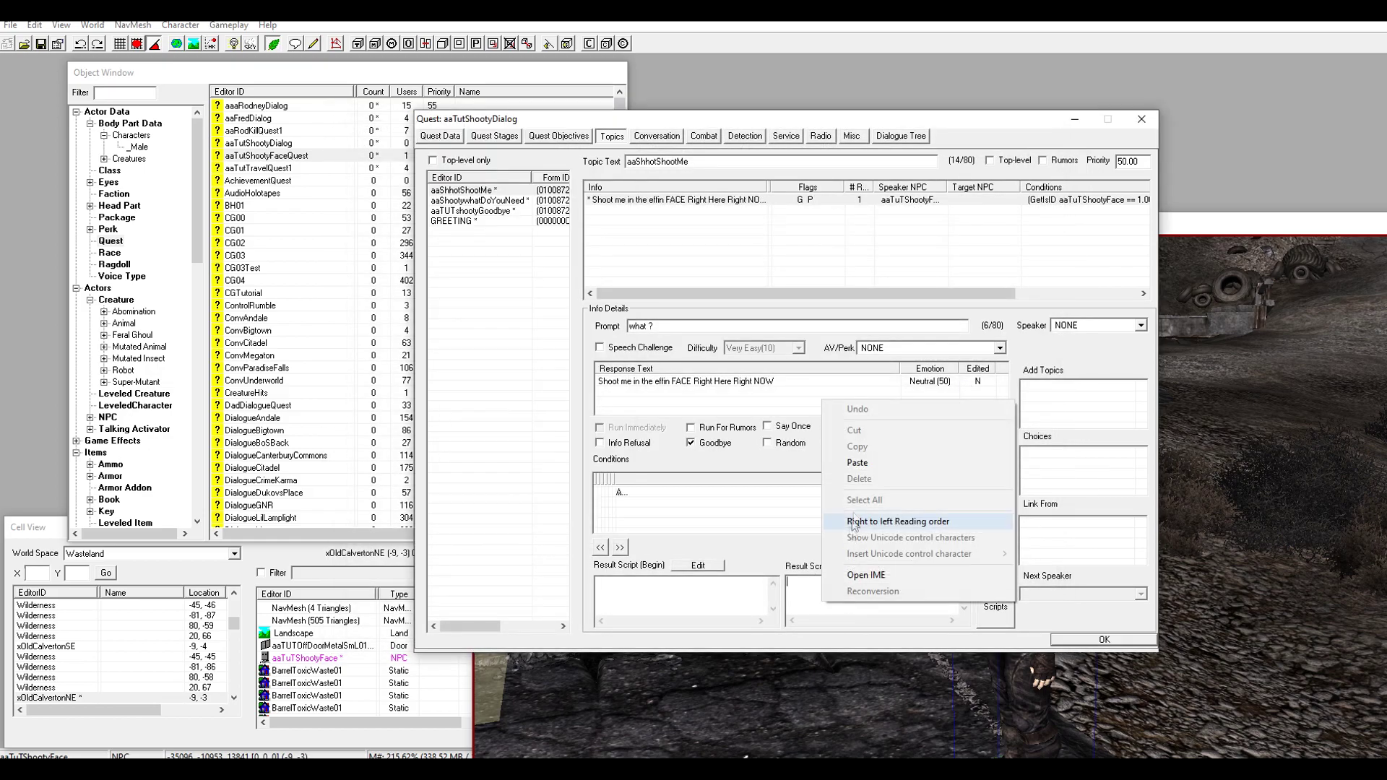
{"action": "left_click", "coordinate": [864, 467]}
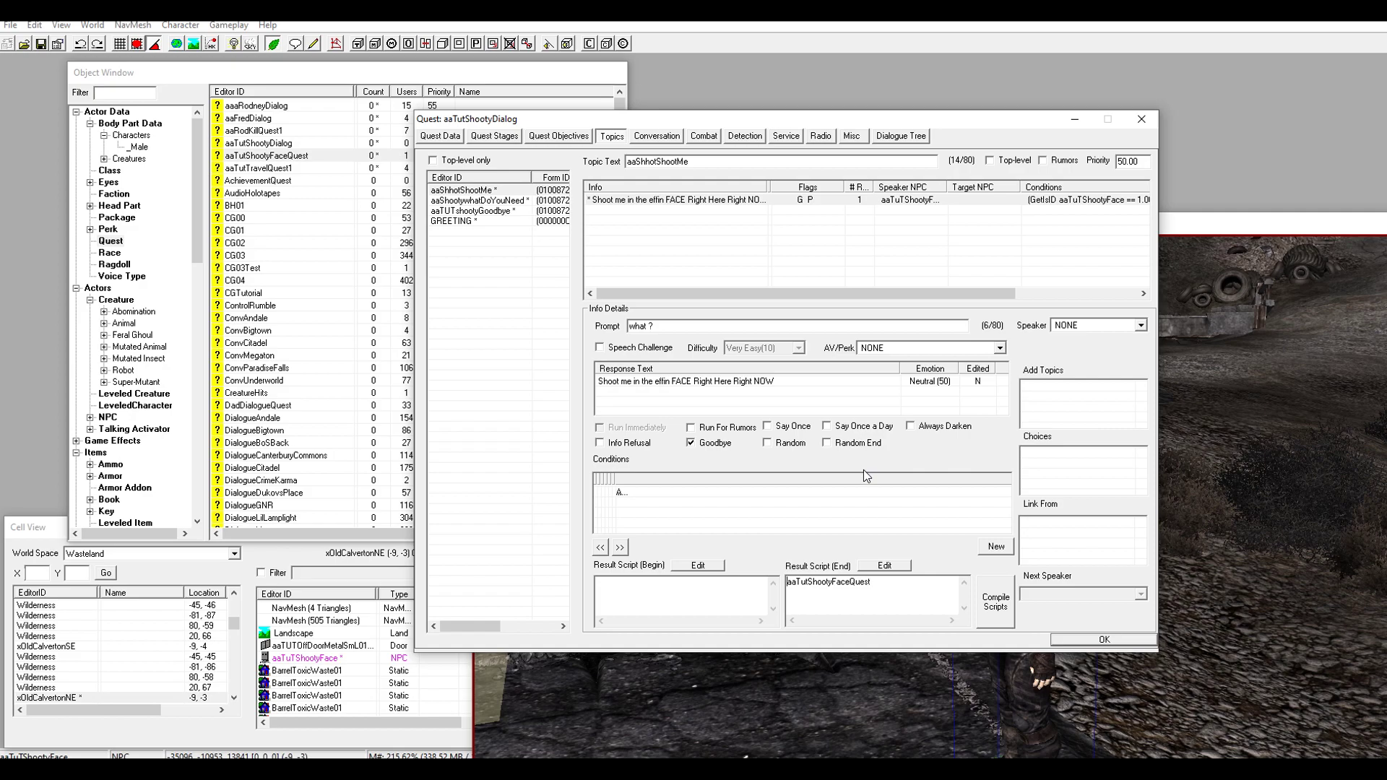
{"action": "type", "text": "SetStage"}
{"action": "left_click", "coordinate": [914, 581]}
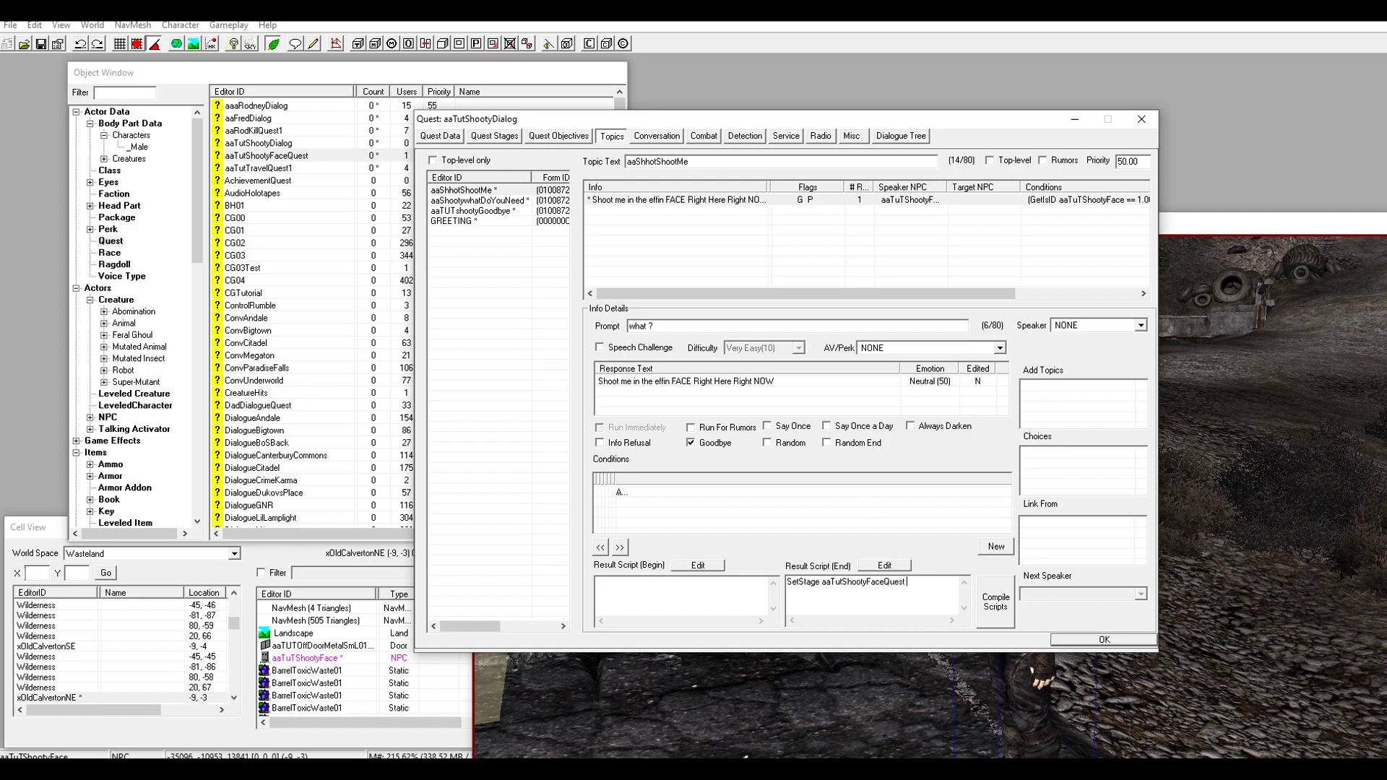